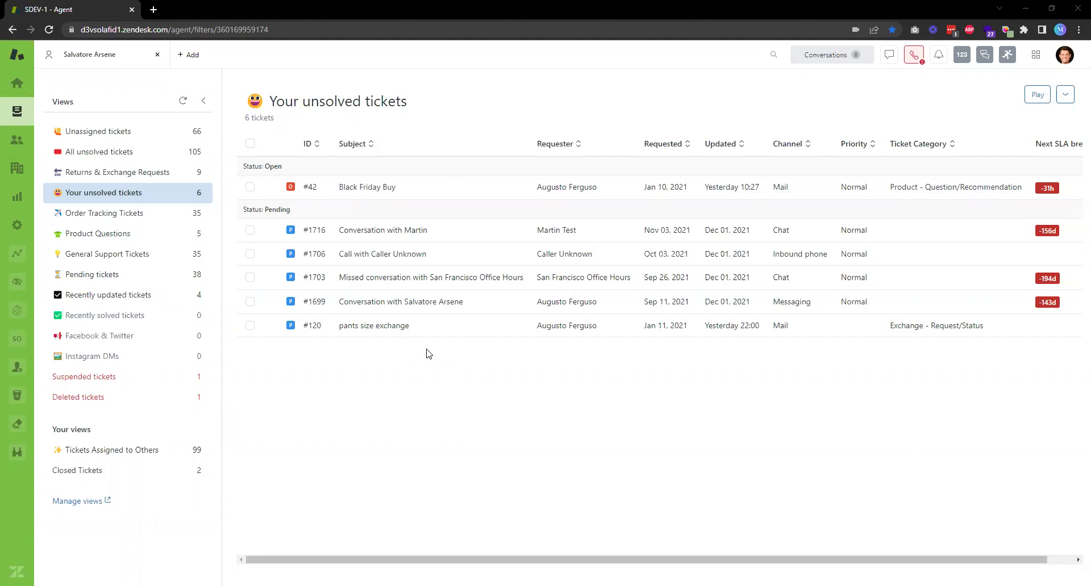
# - Go to Admin Center's Macros page via a 'Macro' sidebar search and compare its Inactive and Active tabs
pyautogui.click(1034, 56)
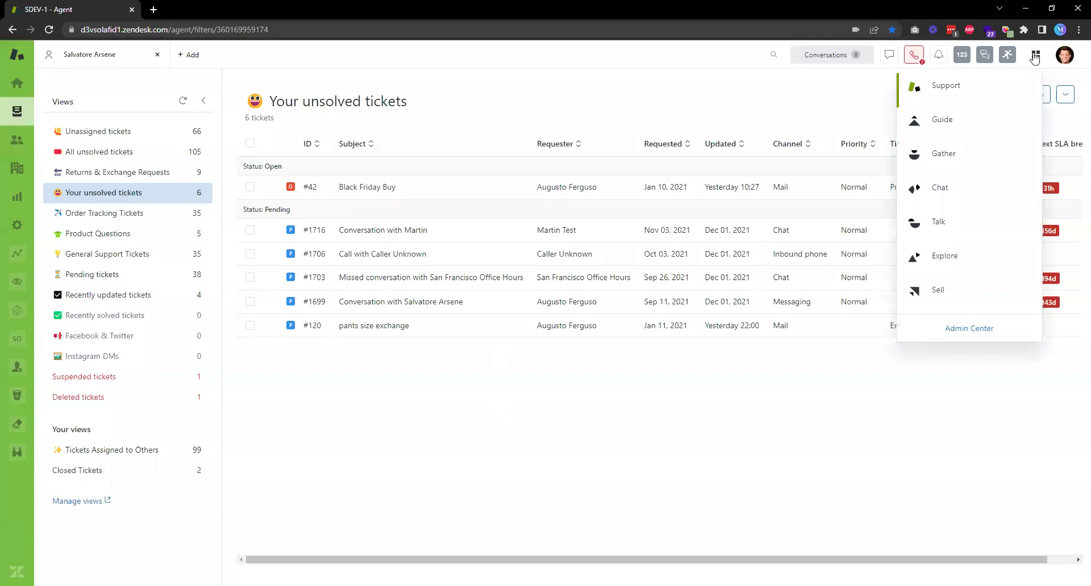
pyautogui.click(969, 329)
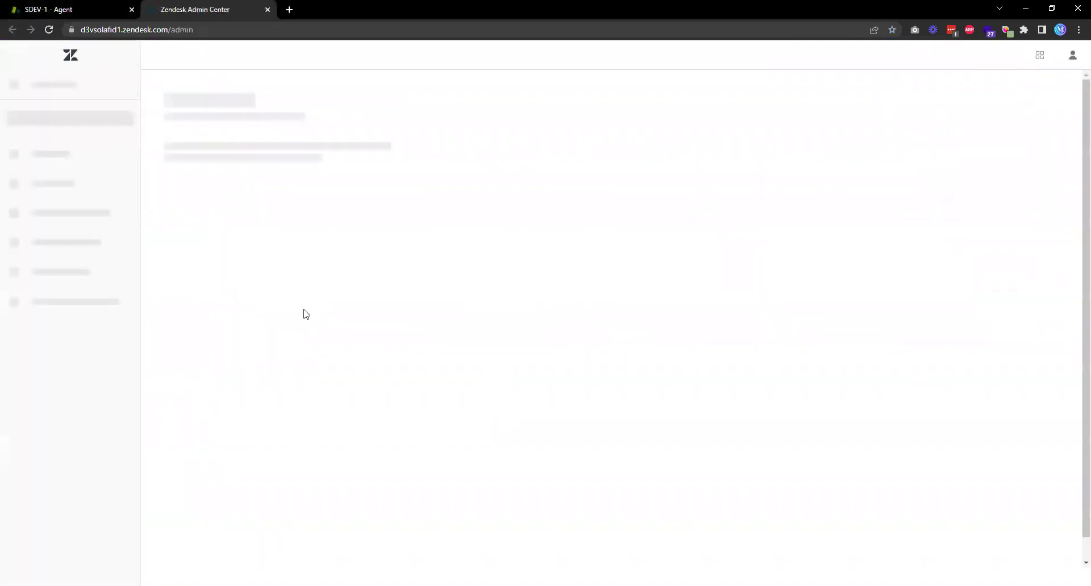
pyautogui.click(53, 150)
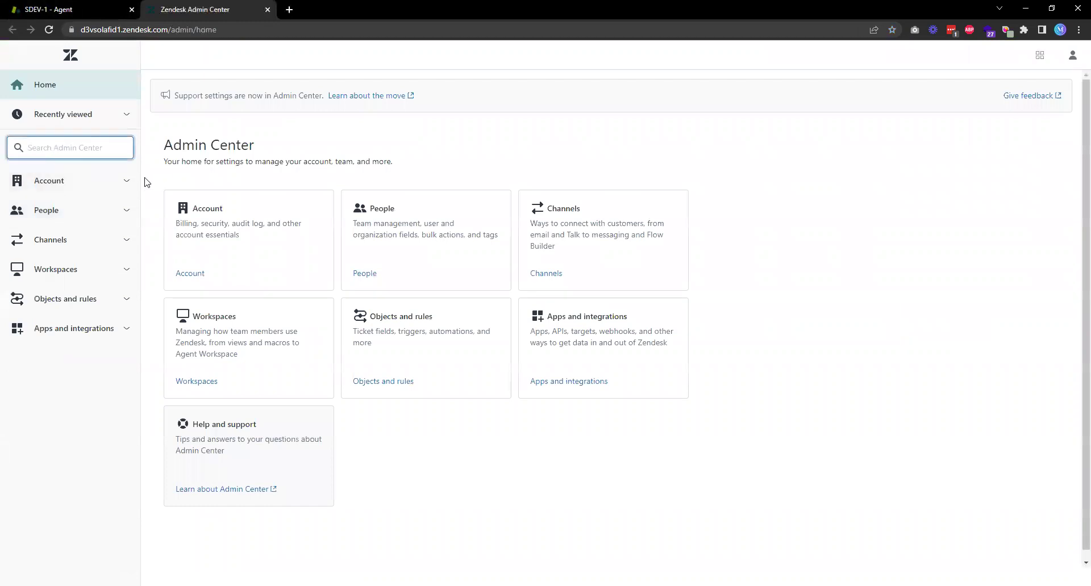
pyautogui.write('Macro')
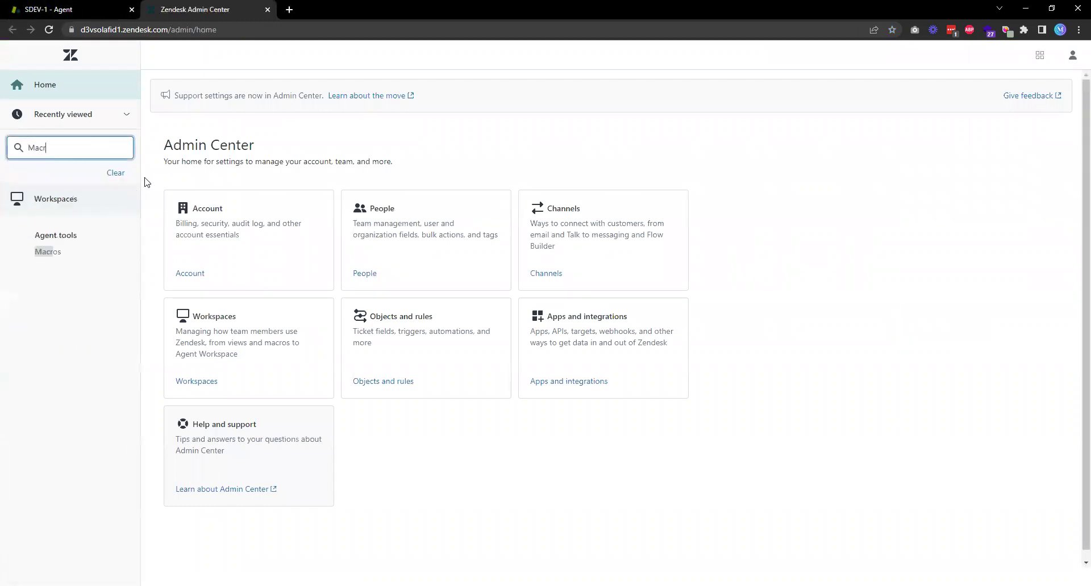
pyautogui.click(60, 259)
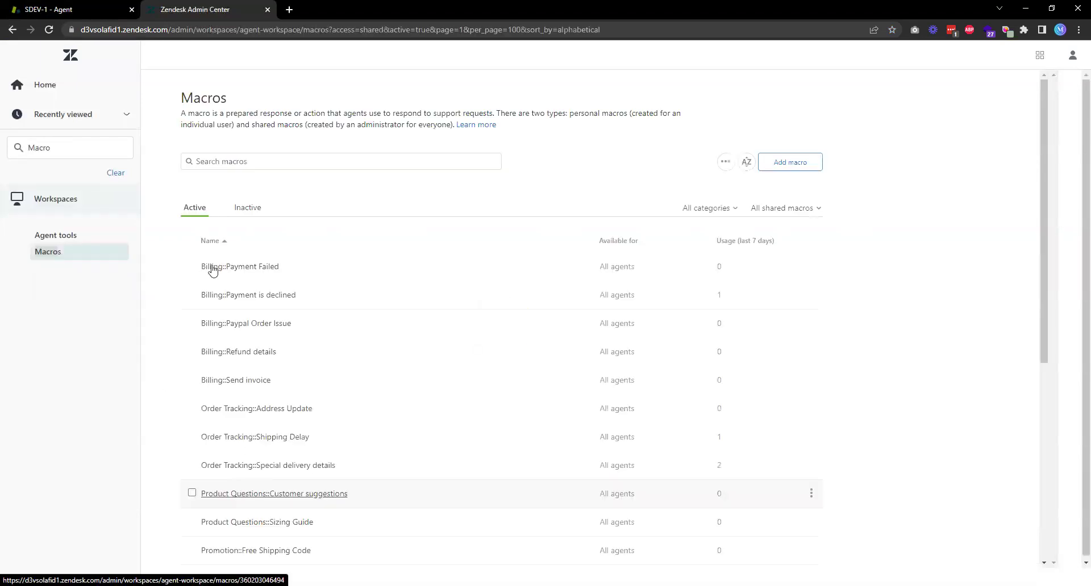
pyautogui.click(246, 210)
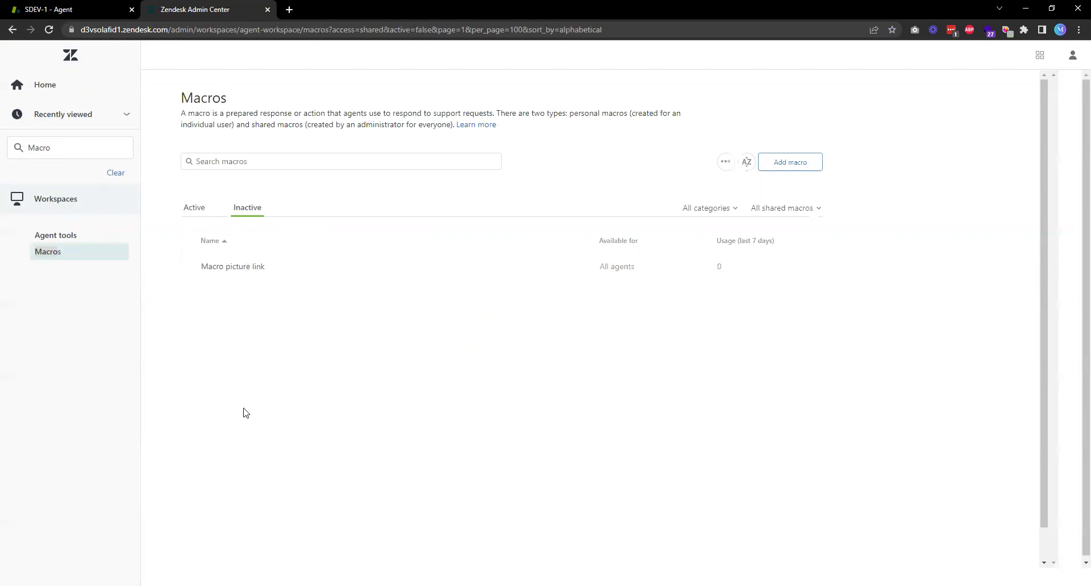
pyautogui.click(194, 207)
# - Add a new macro named 'Order Tracking::Share tracking information'
pyautogui.click(787, 165)
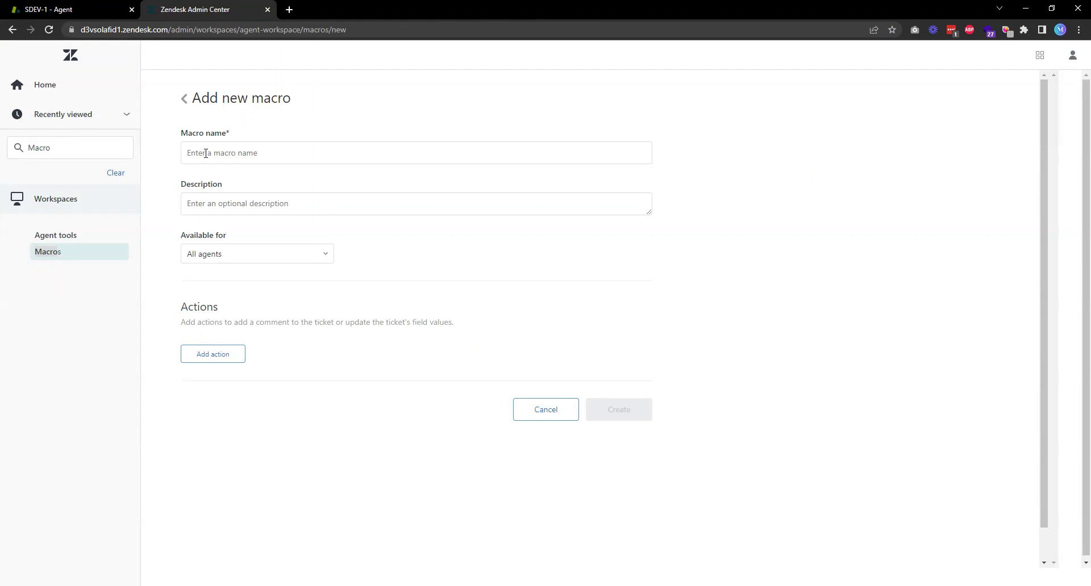
pyautogui.click(205, 153)
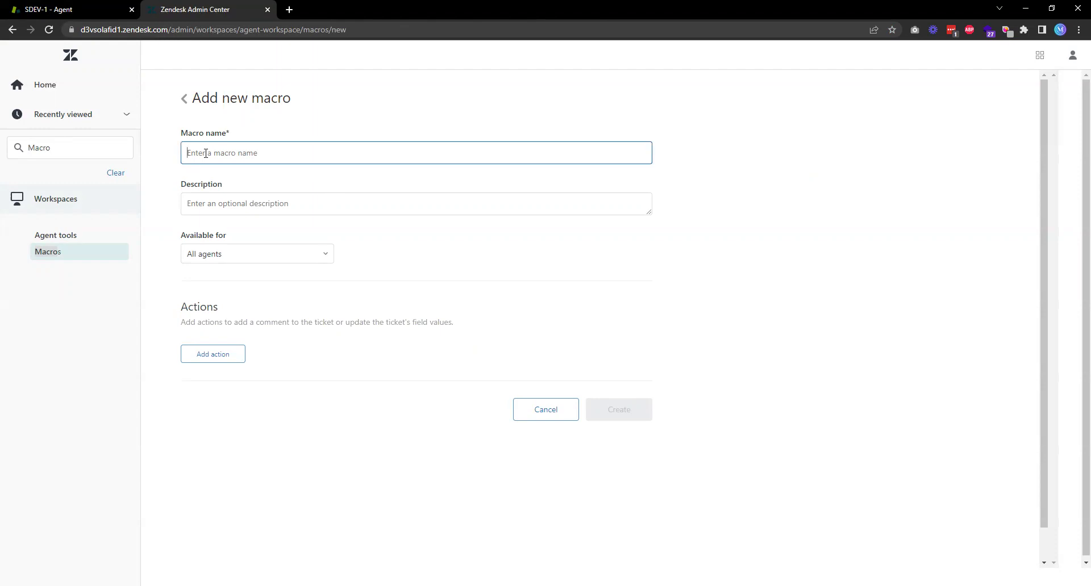
pyautogui.write('O')
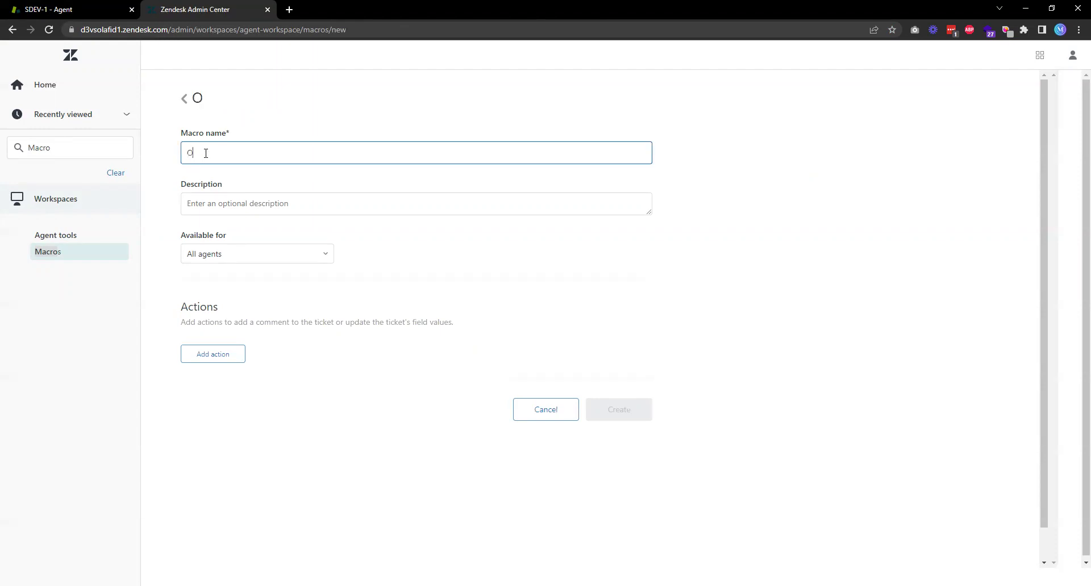
pyautogui.write('rder Tracking::')
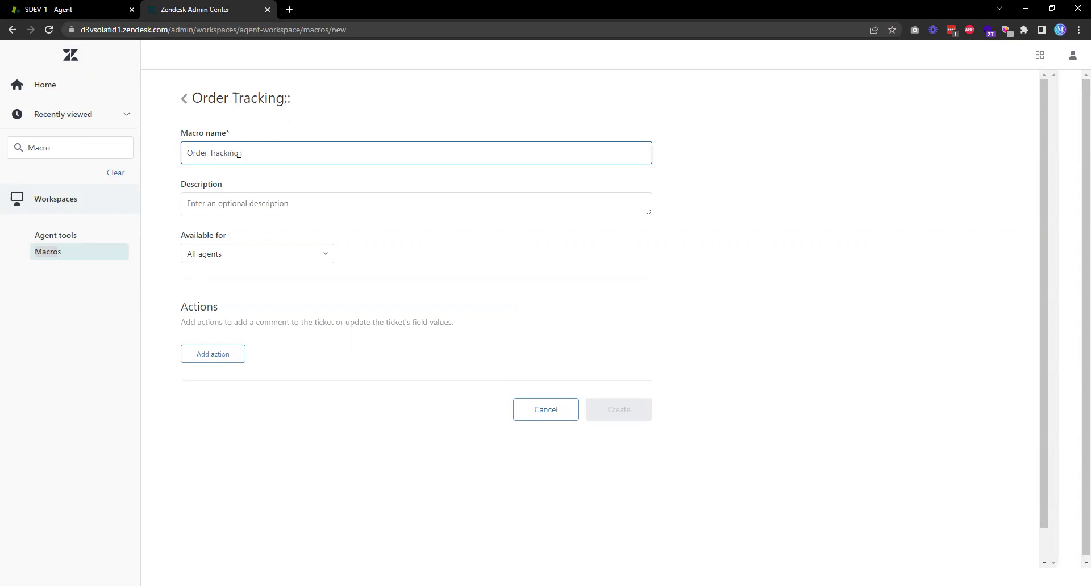
pyautogui.moveTo(238, 153); pyautogui.dragTo(247, 152)
pyautogui.moveTo(282, 100); pyautogui.dragTo(292, 102)
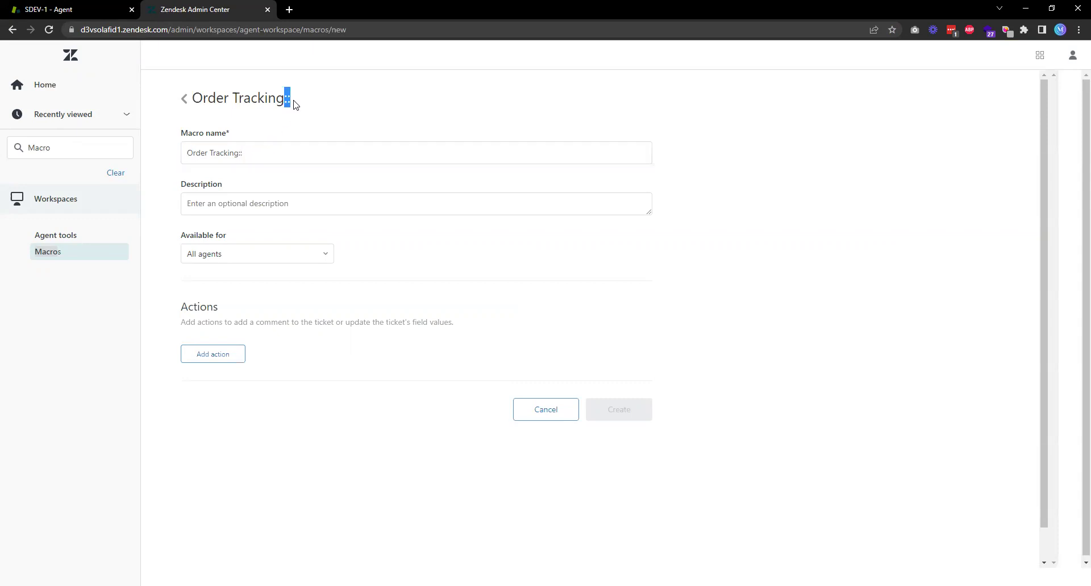
pyautogui.click(271, 156)
pyautogui.click(273, 156)
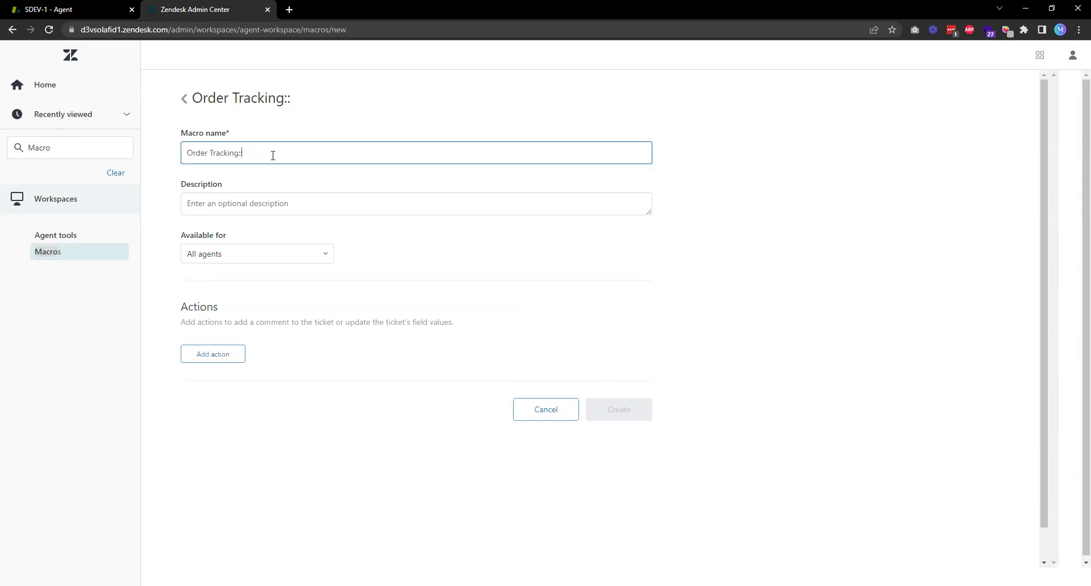
pyautogui.write('Share tracking n')
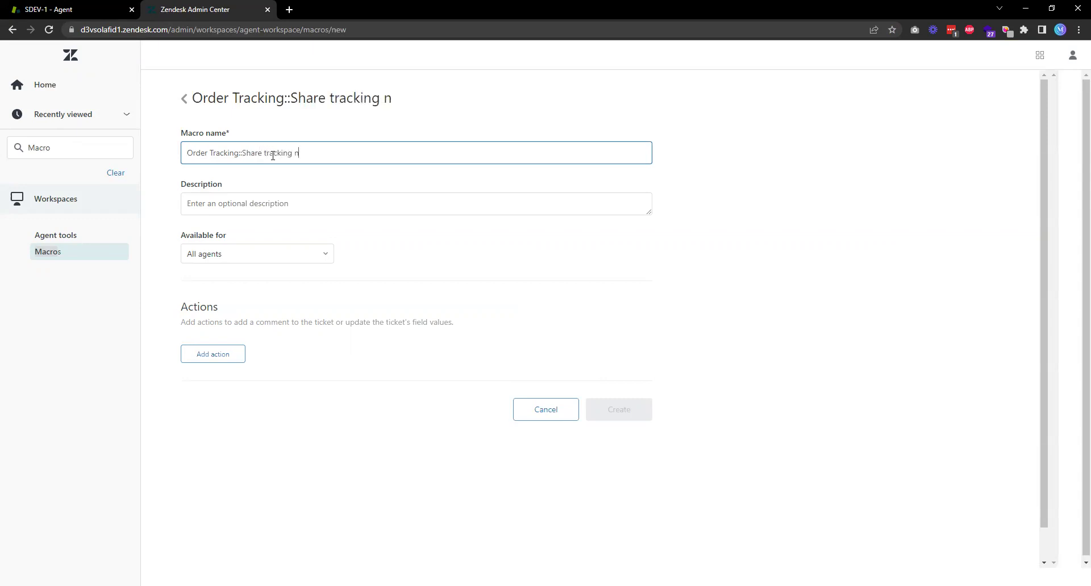
pyautogui.press('BackSpace')
pyautogui.write('information')
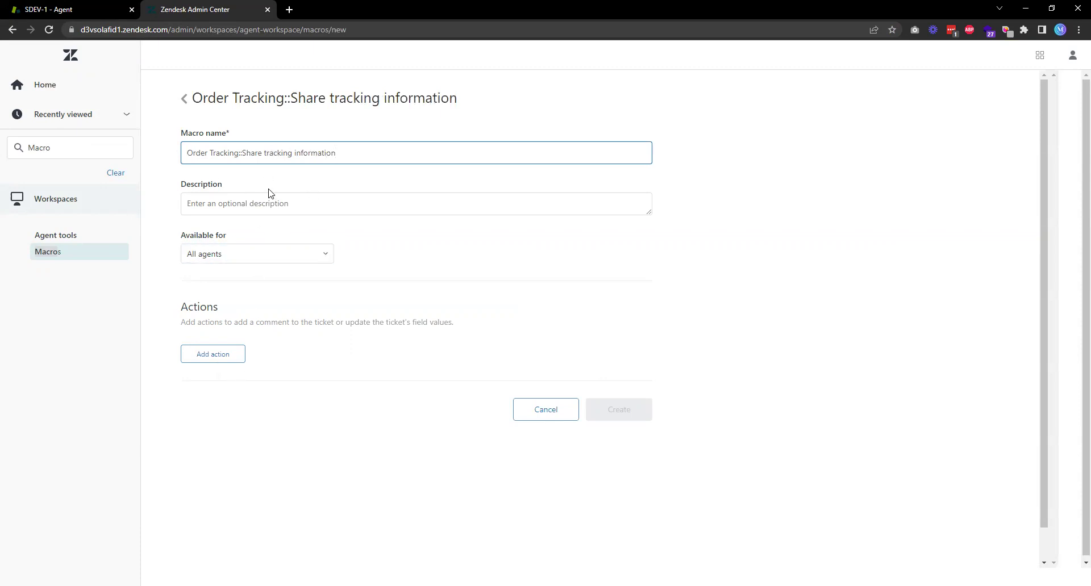
# - Keep the macro available for All agents and add a first action, scrolling its list to Comment mode
pyautogui.click(240, 255)
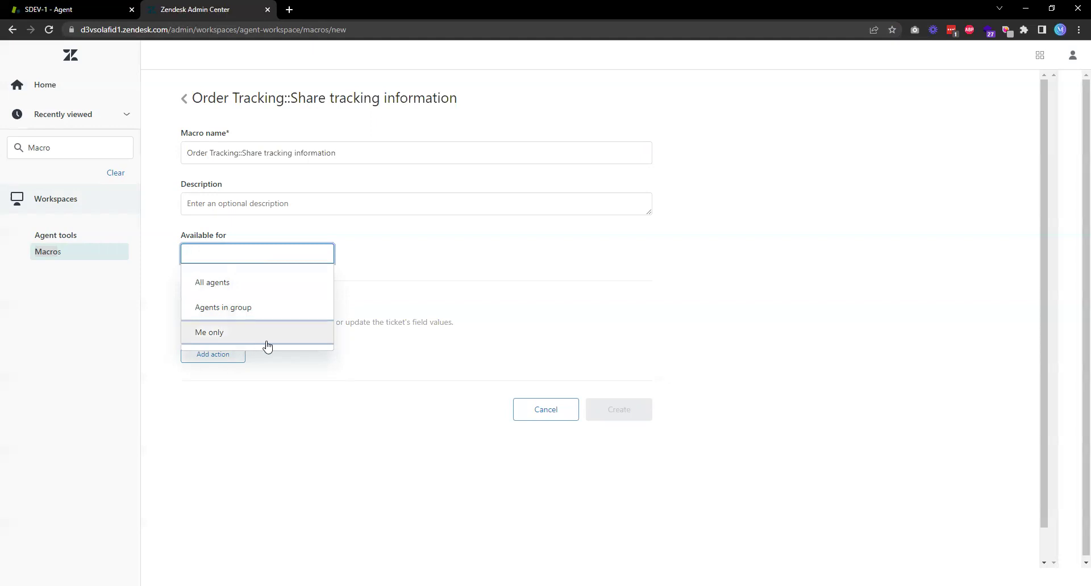
pyautogui.click(243, 291)
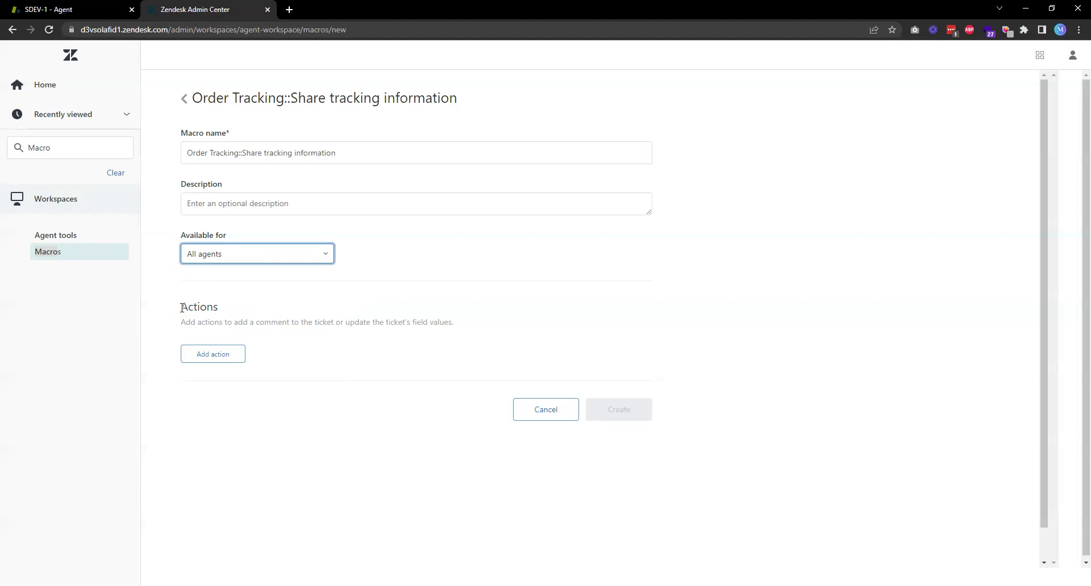
pyautogui.moveTo(182, 308); pyautogui.dragTo(219, 310)
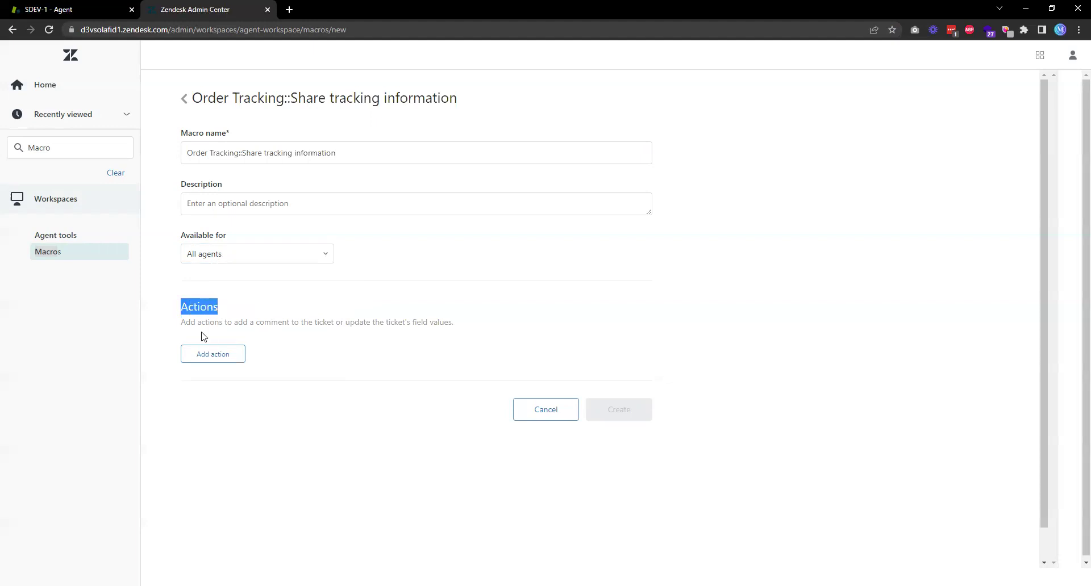
pyautogui.click(216, 359)
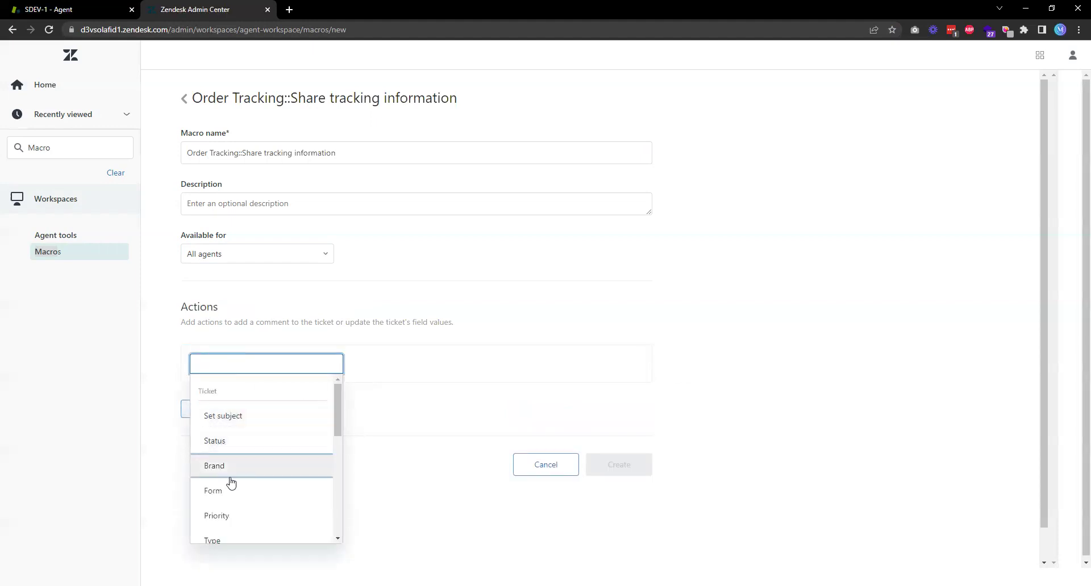
pyautogui.scroll(-2, 239, 479)
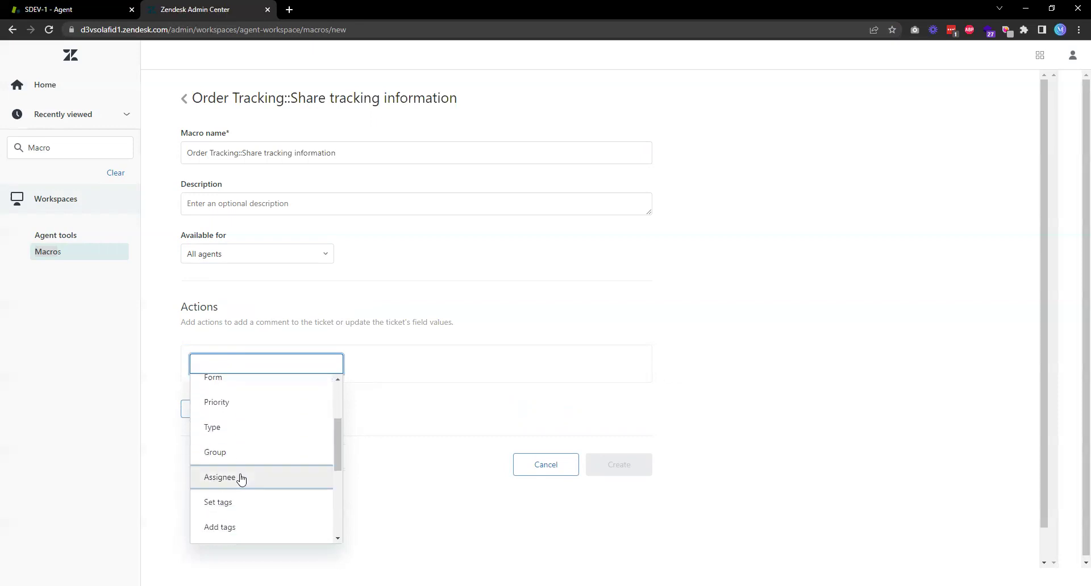
pyautogui.scroll(-2, 241, 479)
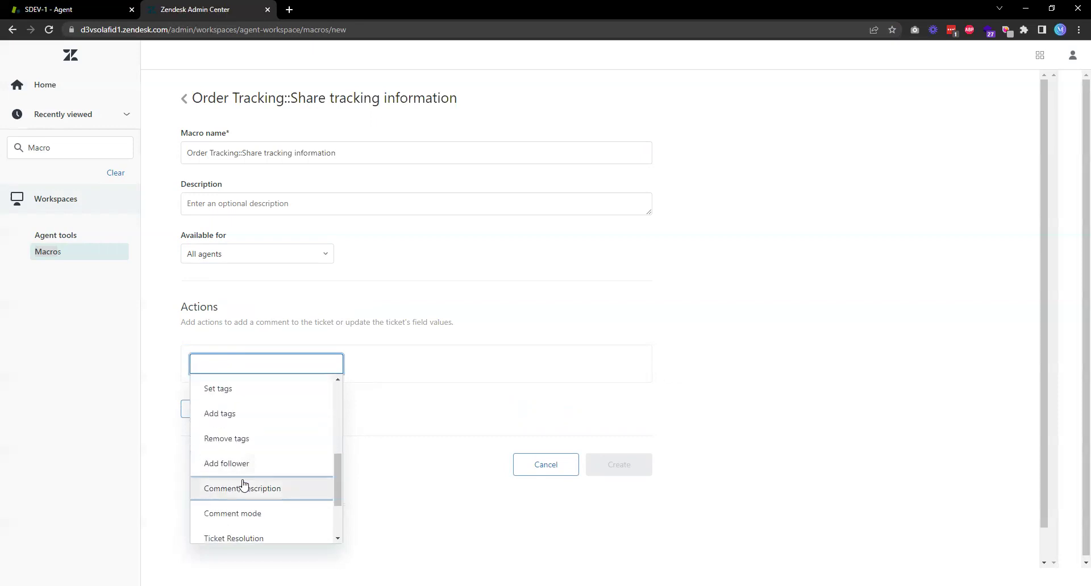
pyautogui.scroll(-1, 250, 488)
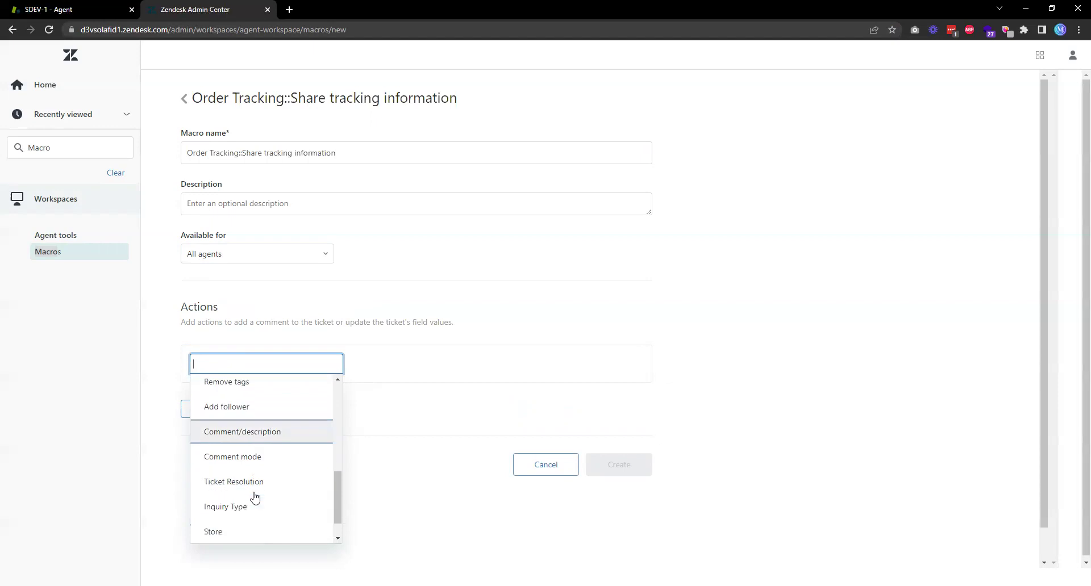
# - Add a Comment mode action set to Public, plus a Comment/description action
pyautogui.click(247, 464)
pyautogui.click(421, 392)
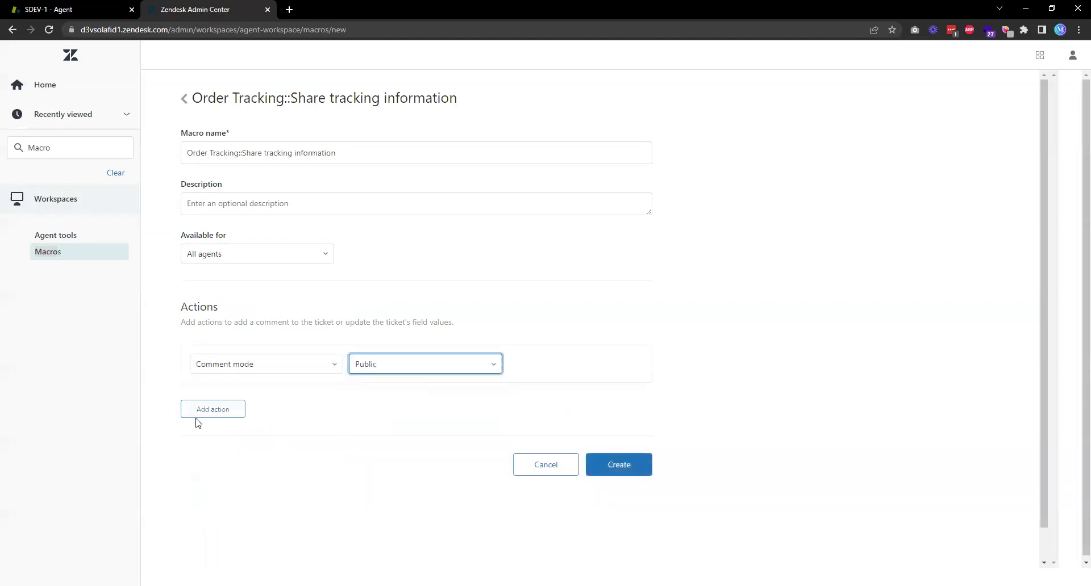
pyautogui.click(215, 410)
pyautogui.write('comm')
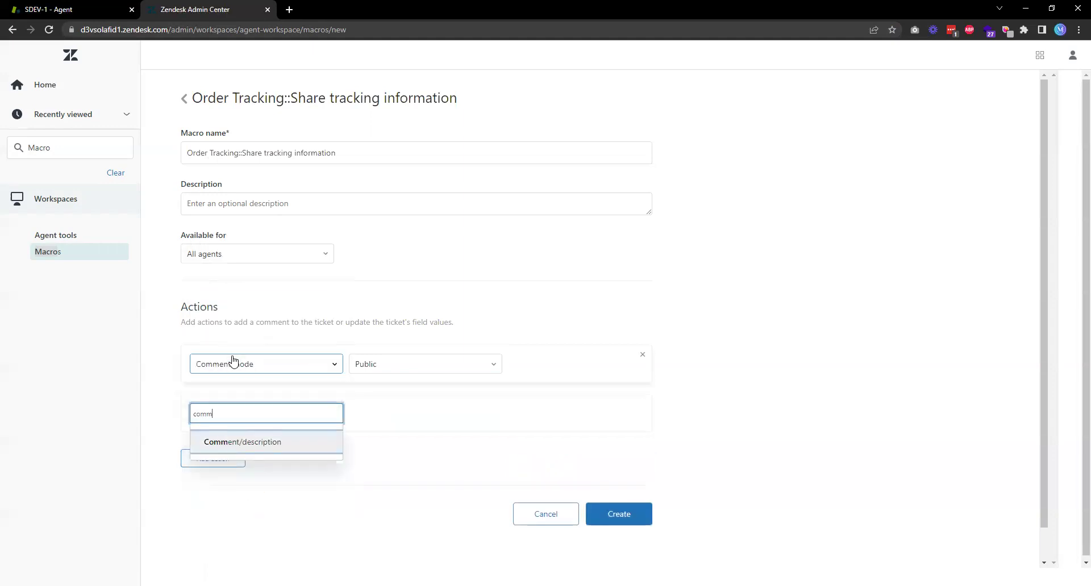
pyautogui.click(263, 445)
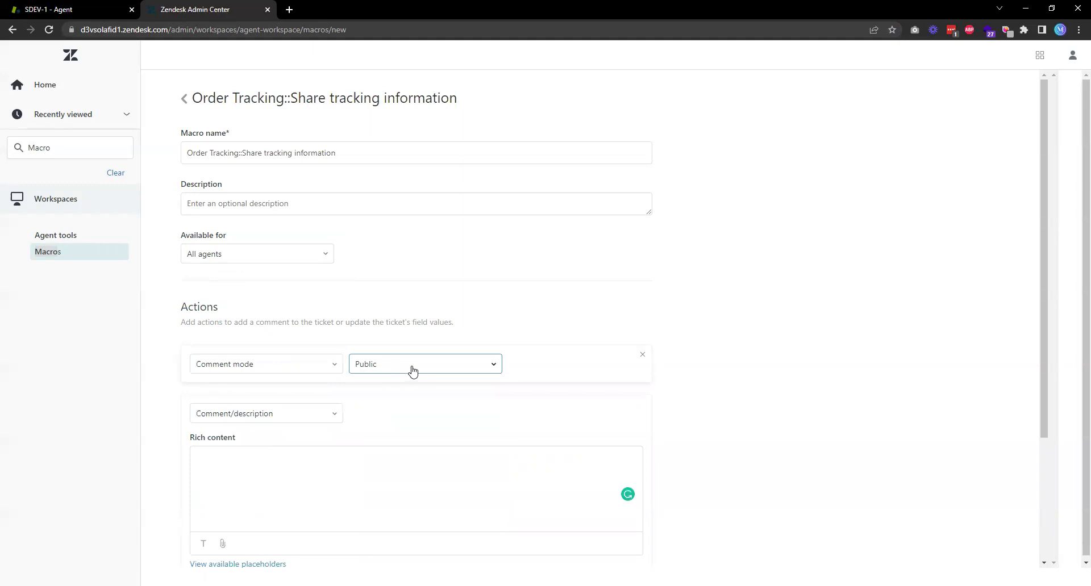
# - Start the macro's comment text with 'Hi'
pyautogui.scroll(-3, 414, 374)
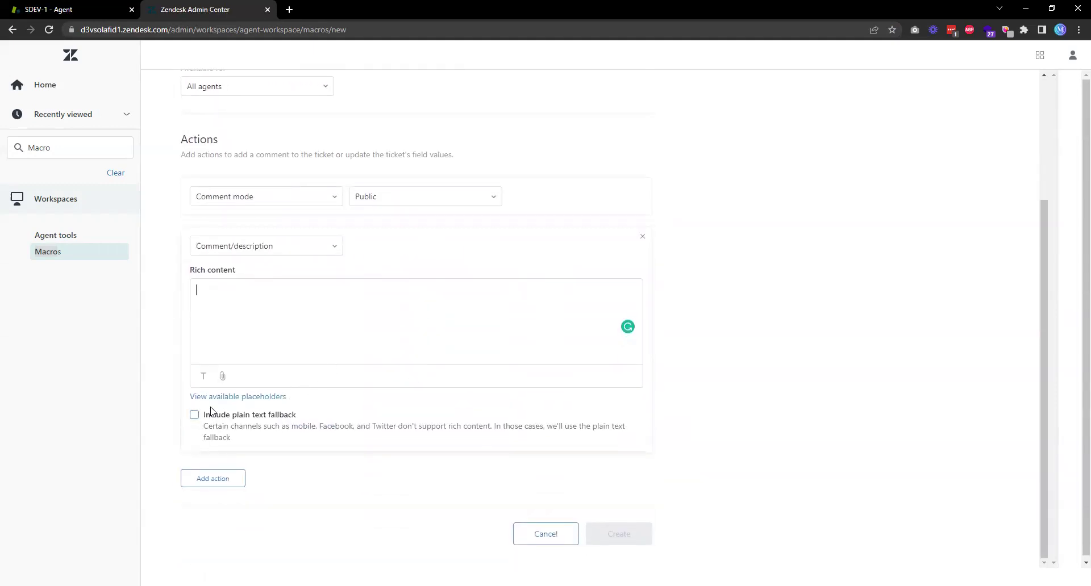
pyautogui.click(253, 397)
pyautogui.click(228, 286)
pyautogui.write('H')
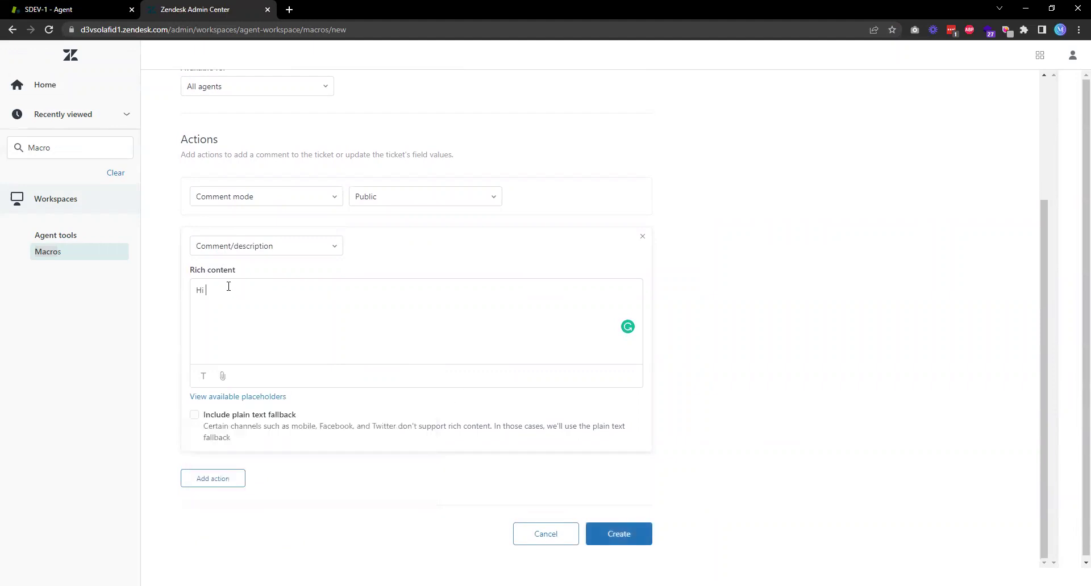
pyautogui.write('i')
# - Paste the {{ticket.requester.first_name}} placeholder after 'Hi', then paste the order-tracking instructions
pyautogui.click(253, 397)
pyautogui.scroll(-1, 453, 472)
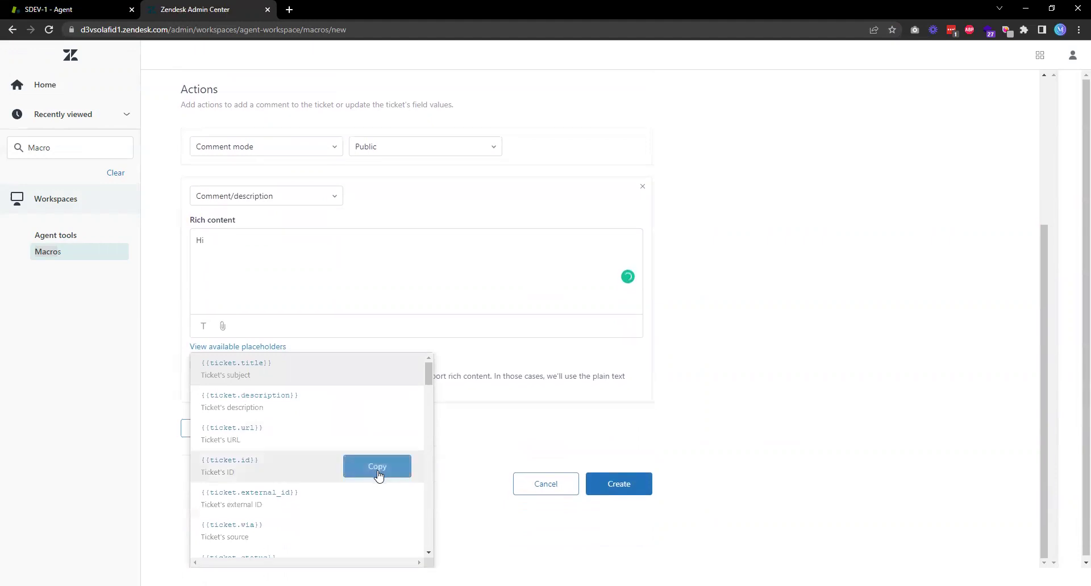
pyautogui.scroll(-7, 379, 474)
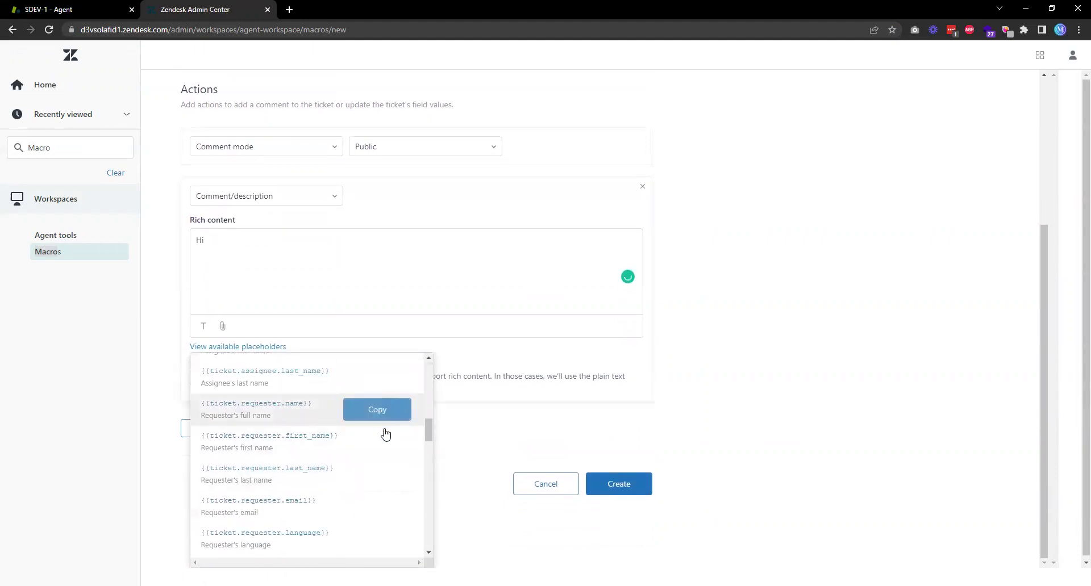
pyautogui.click(377, 409)
pyautogui.scroll(1, 390, 438)
pyautogui.click(390, 498)
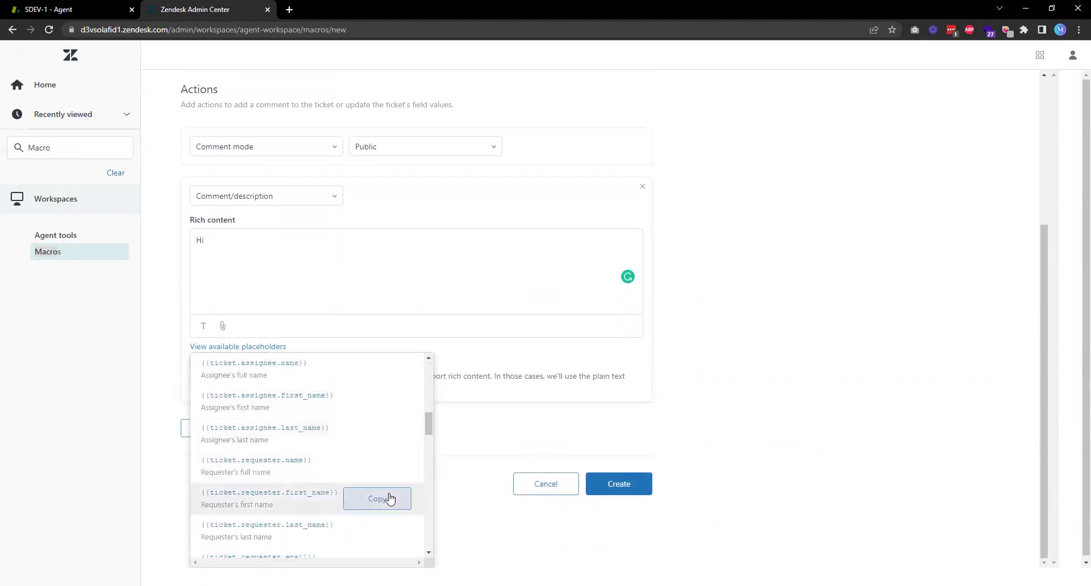
pyautogui.click(326, 271)
pyautogui.hotkey('ctrl', 'v')
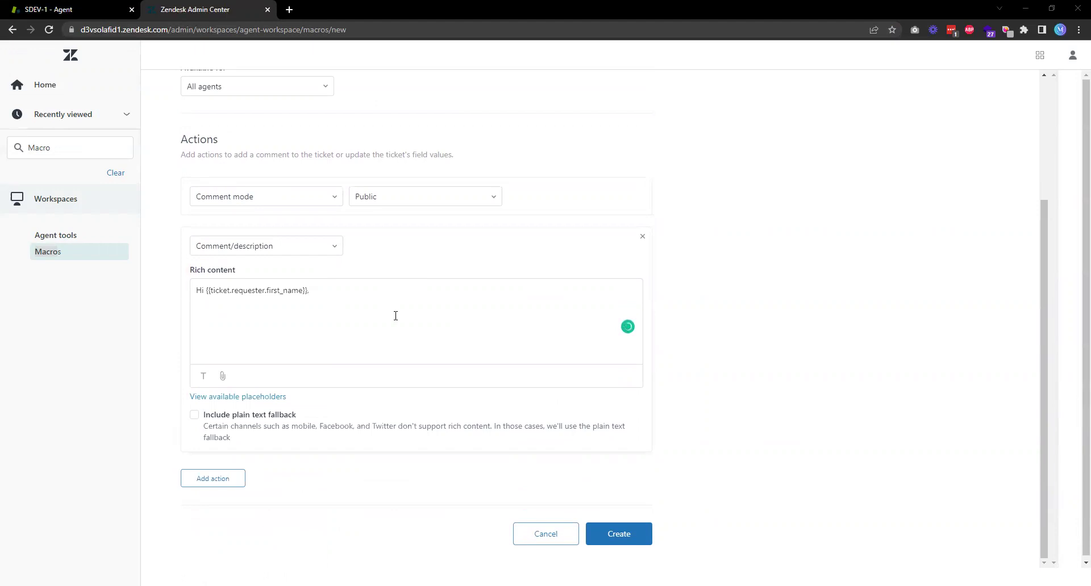
pyautogui.hotkey('ctrl', 'v')
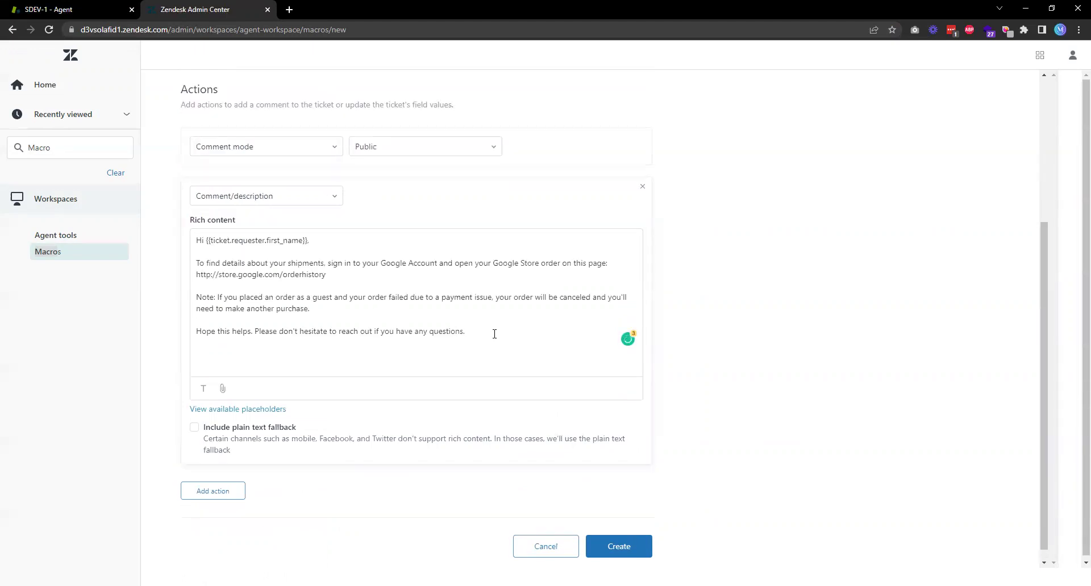
# - Add a Status action set to Solved and create the macro
pyautogui.click(197, 490)
pyautogui.click(209, 373)
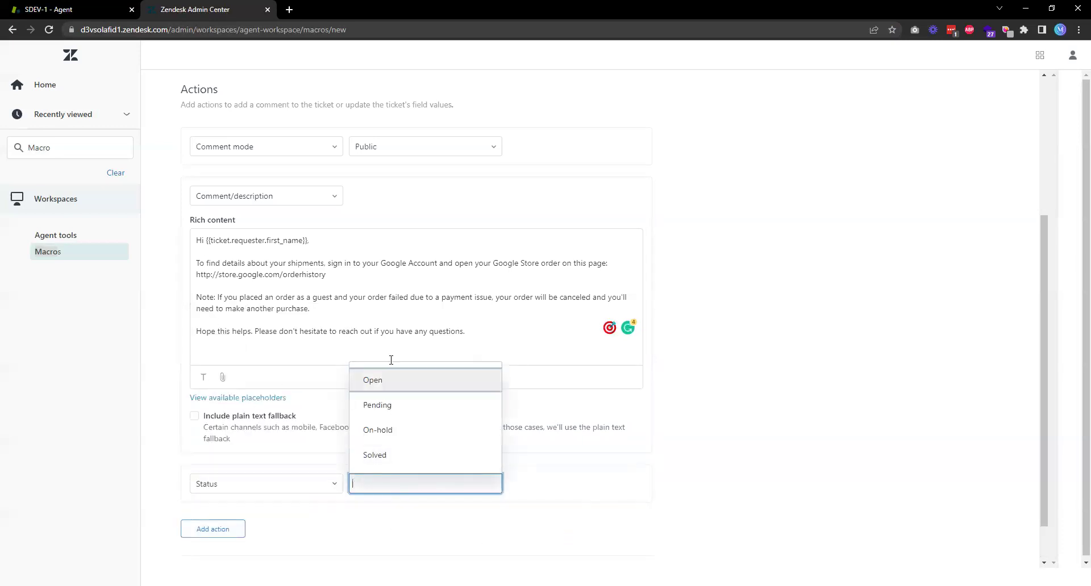
pyautogui.click(376, 457)
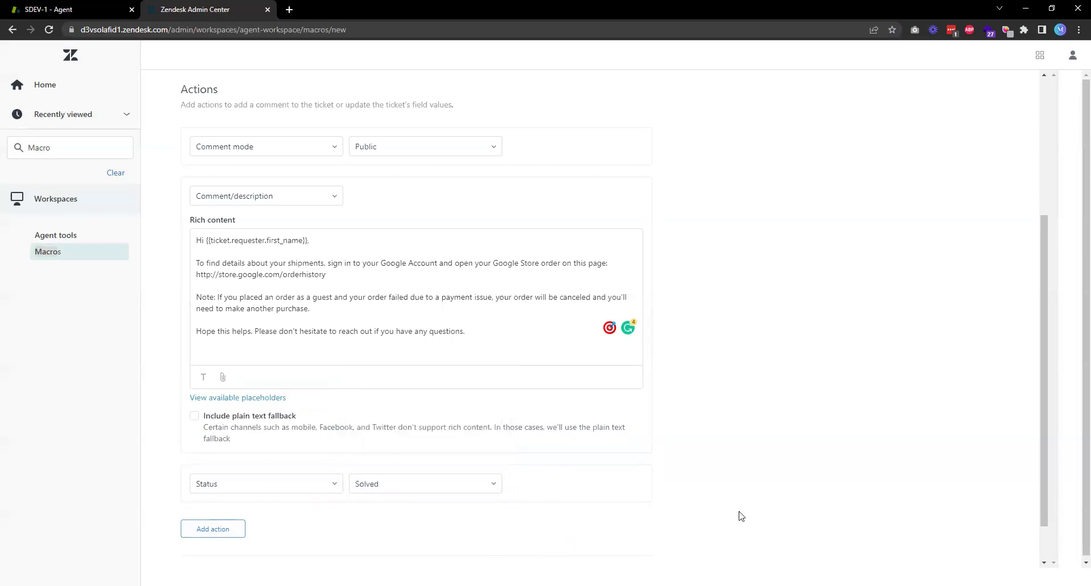
pyautogui.scroll(-1, 715, 526)
pyautogui.click(622, 534)
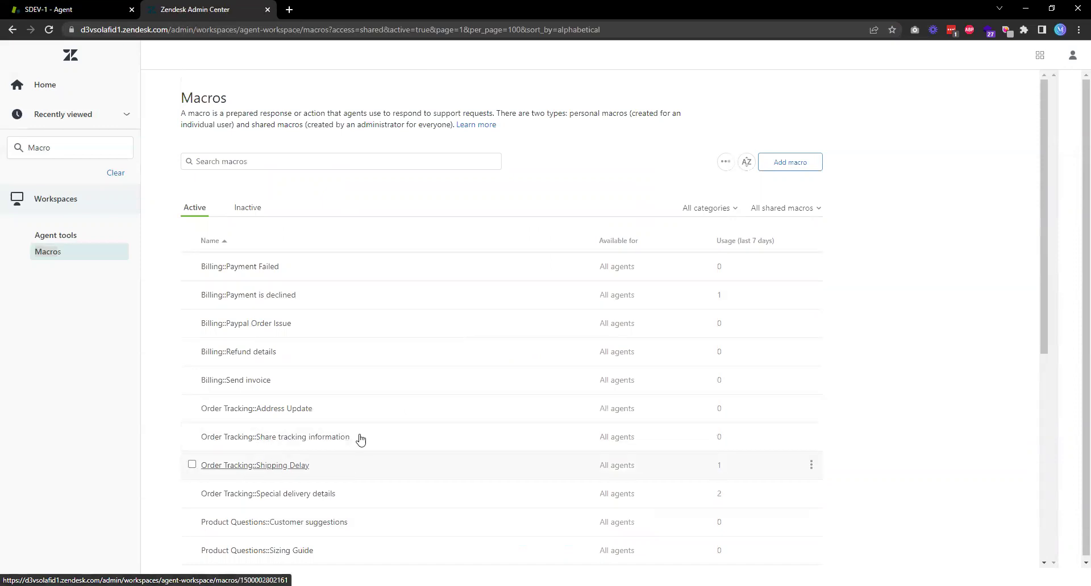
# - In the agent workspace, refresh the unsolved tickets and open ticket #120 'pants size exchange'
pyautogui.click(54, 9)
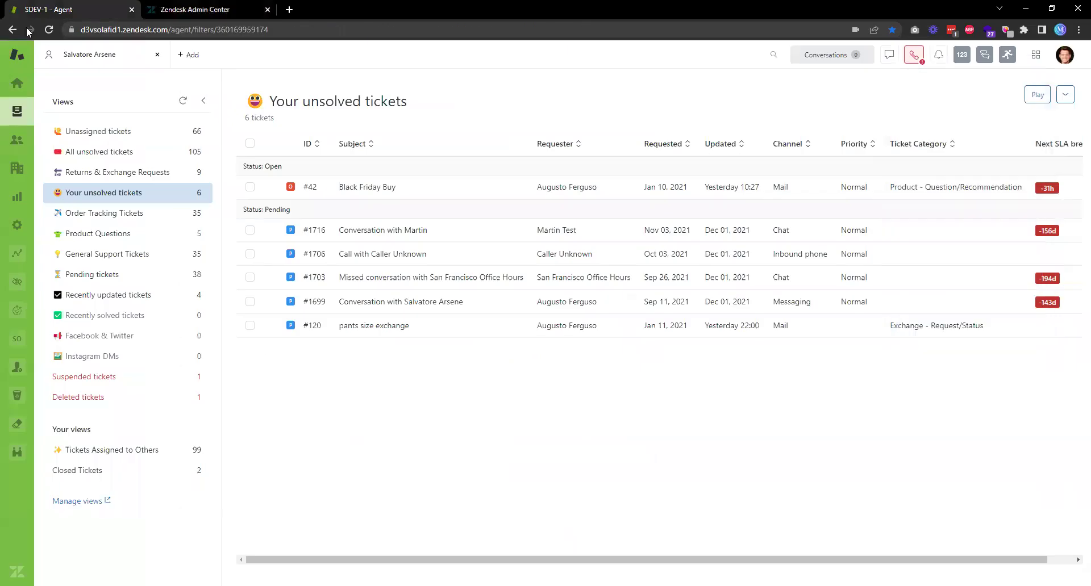
pyautogui.click(49, 29)
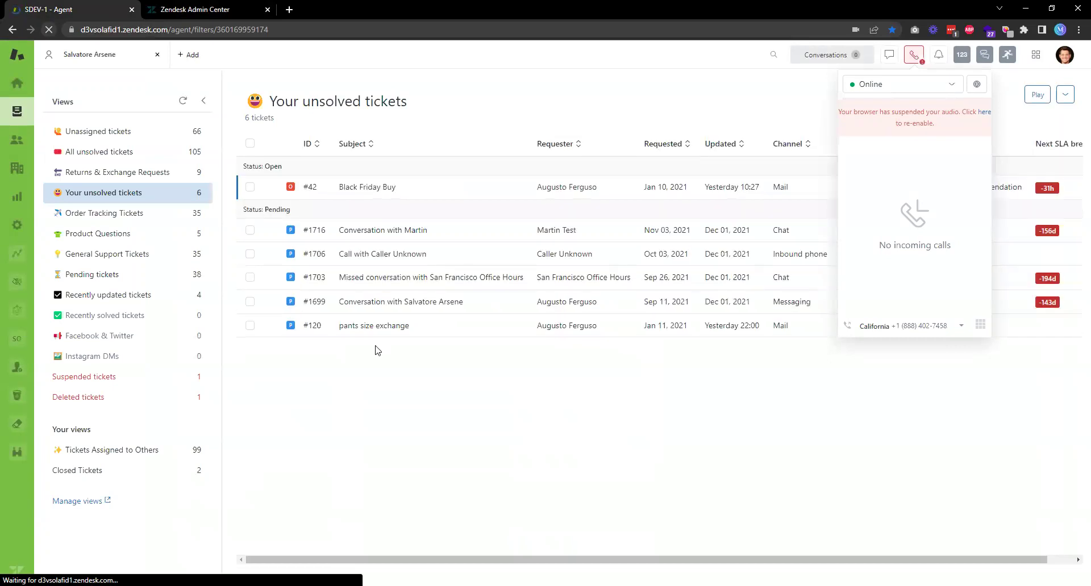
pyautogui.click(348, 327)
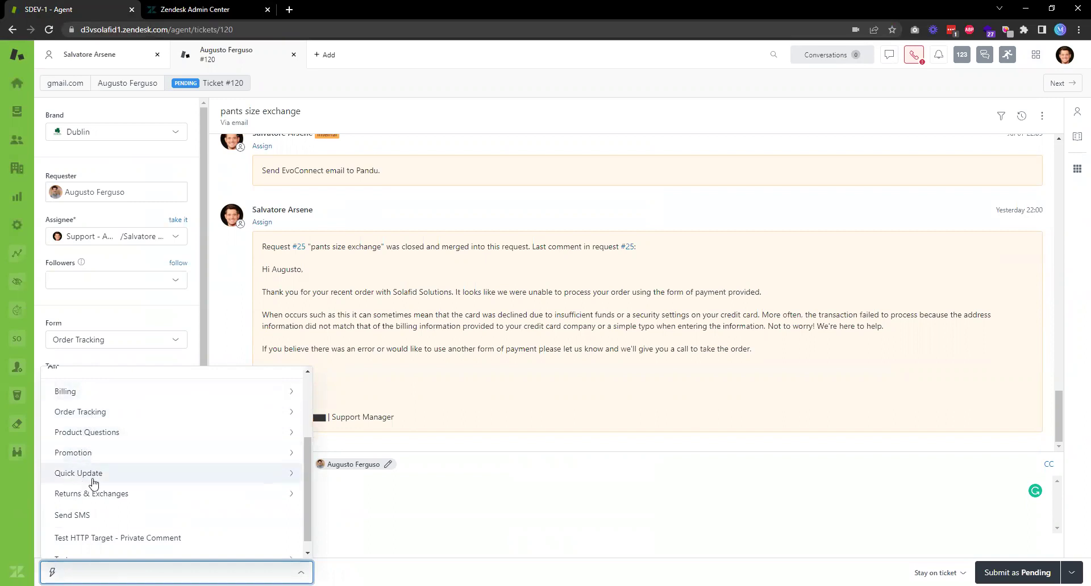
# - Apply the Order Tracking > Share tracking information macro to ticket #120 and review its reply
pyautogui.click(77, 412)
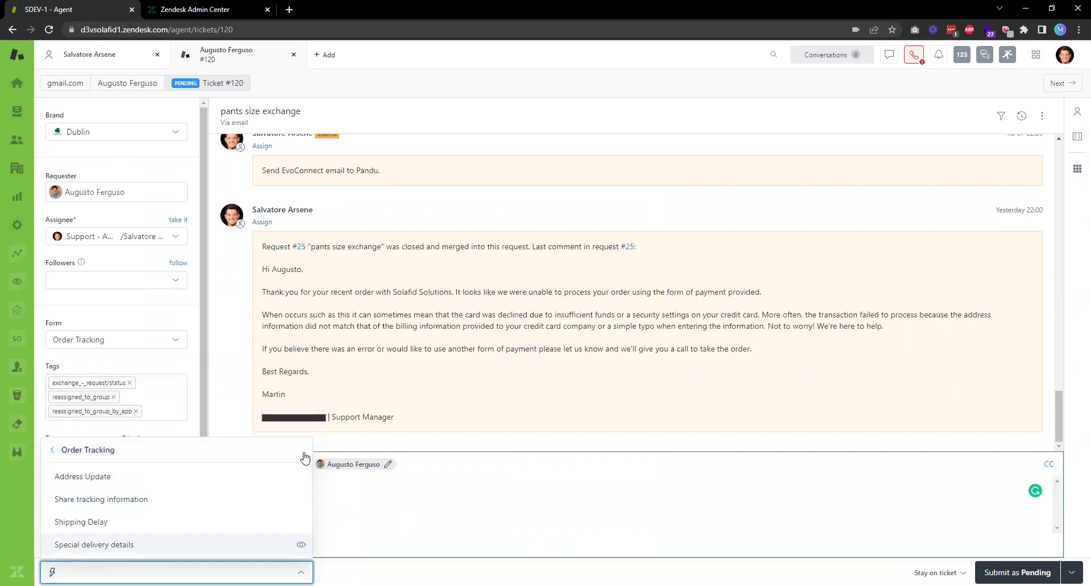
pyautogui.click(88, 501)
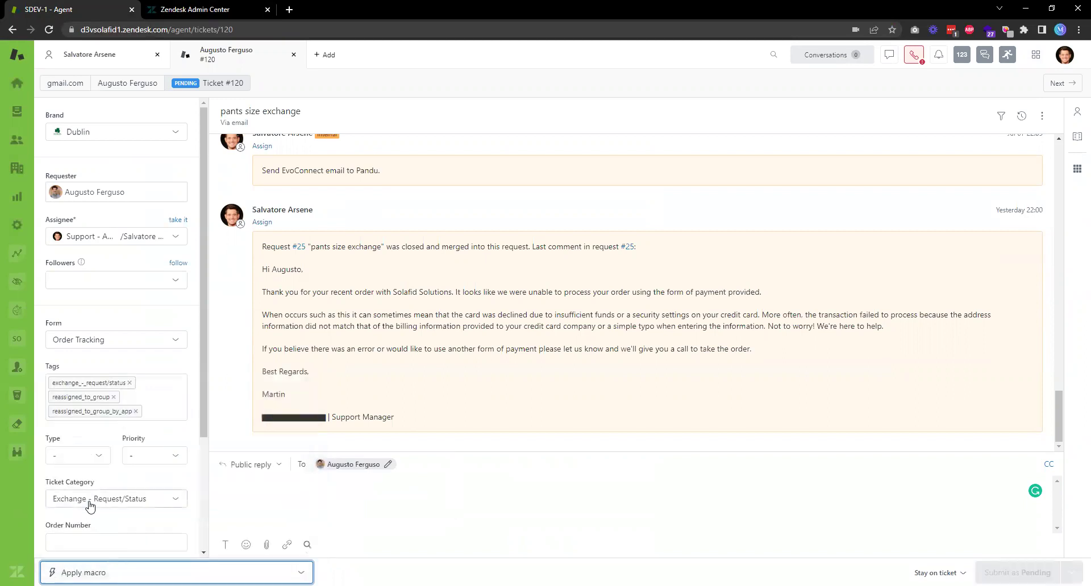
pyautogui.click(581, 438)
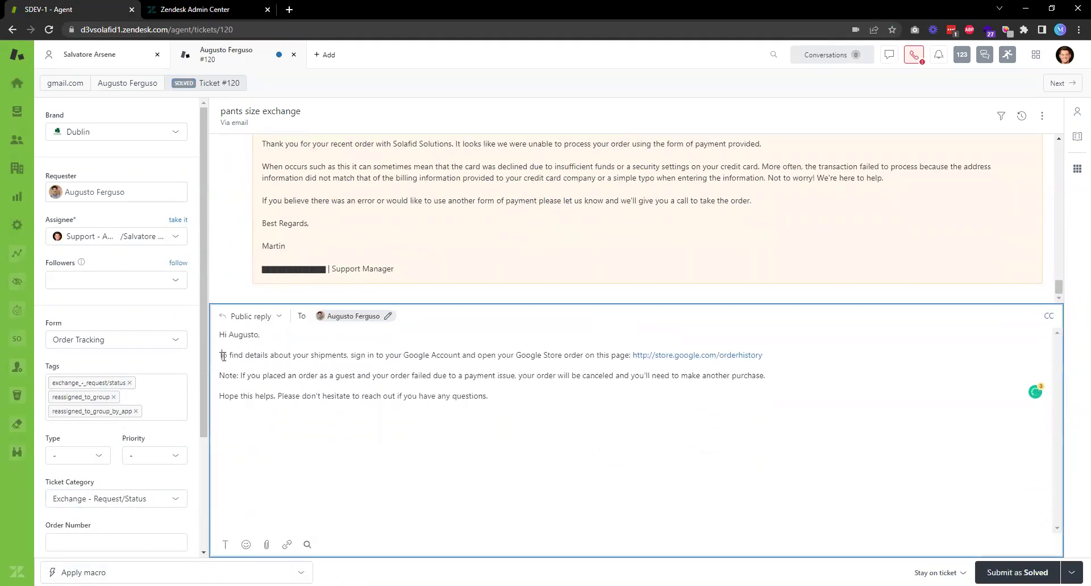
pyautogui.moveTo(221, 355); pyautogui.dragTo(760, 410)
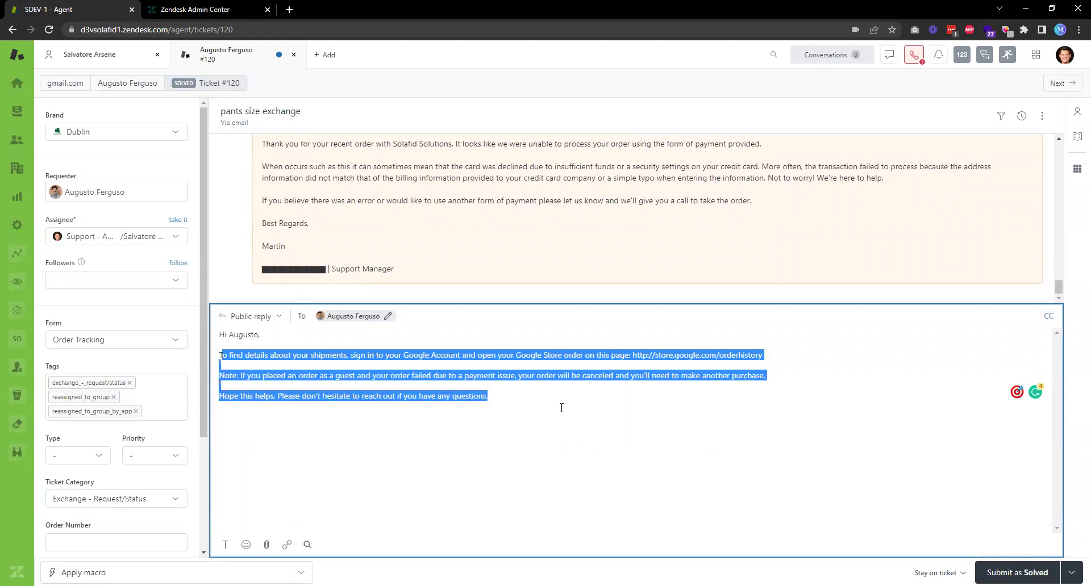
pyautogui.click(552, 373)
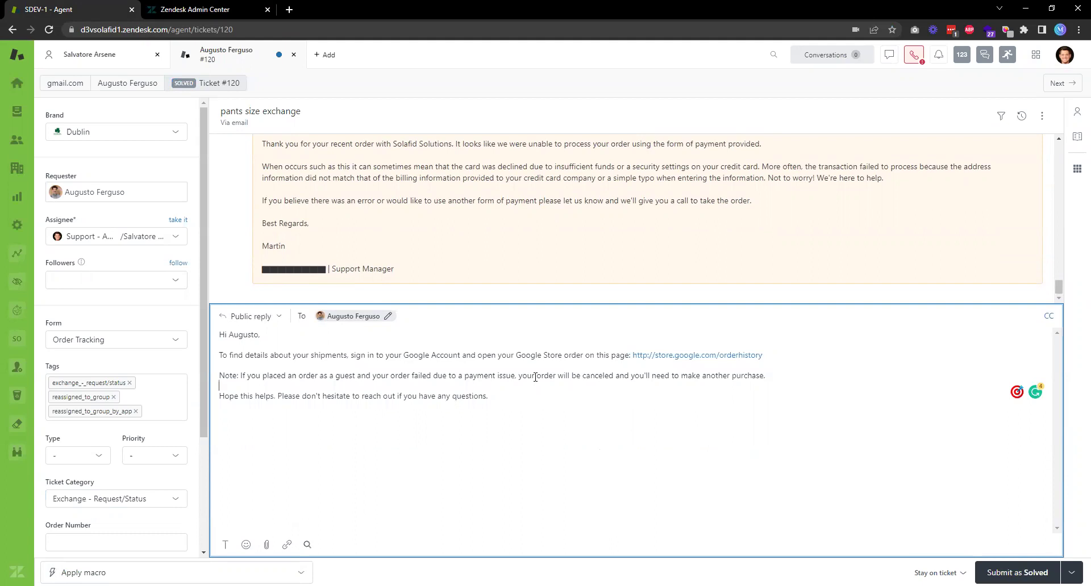
# - Submit the reply as Solved and return to Admin Center's Macros list
pyautogui.click(807, 373)
pyautogui.click(1017, 572)
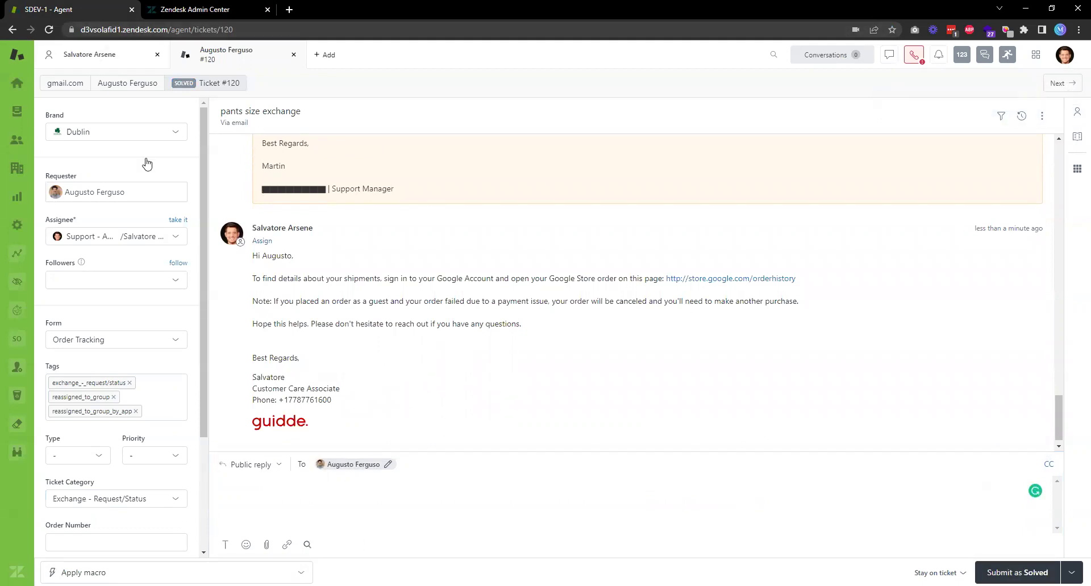
pyautogui.click(171, 10)
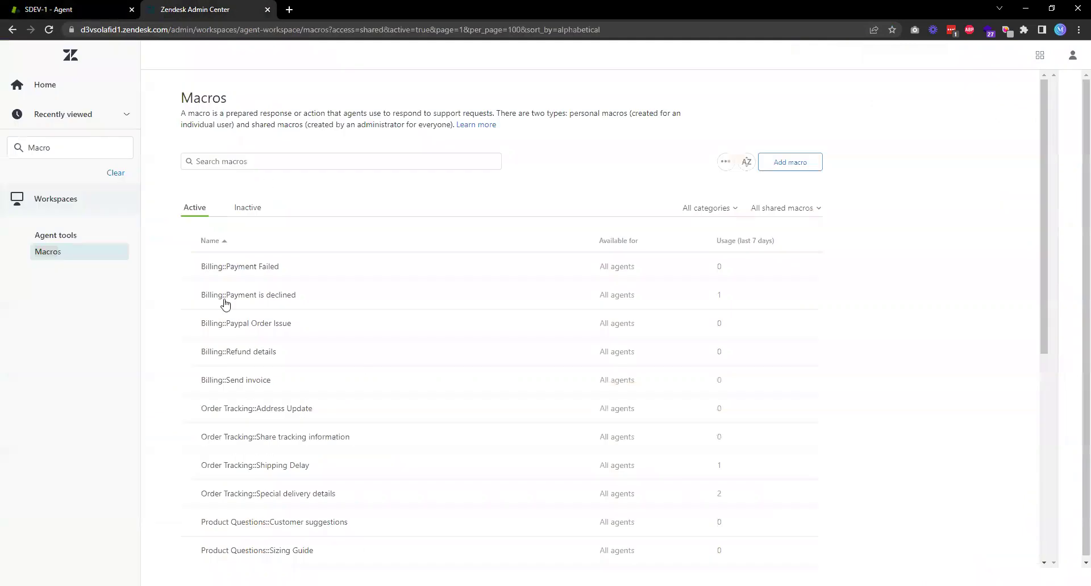